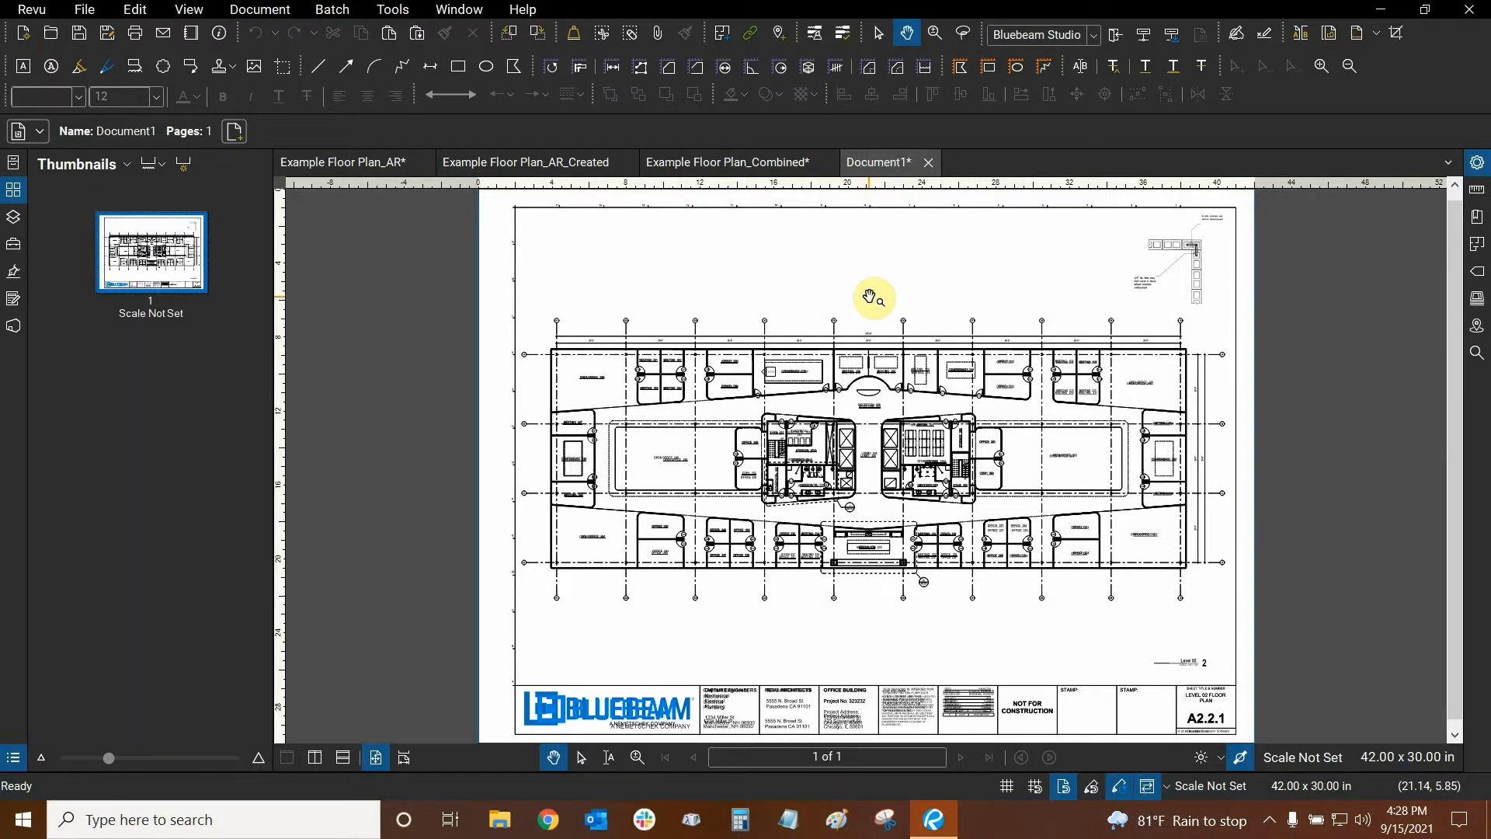
Create a new PDF package from File > Create > PDF Package.
{"action": "left_click", "coordinate": [85, 9]}
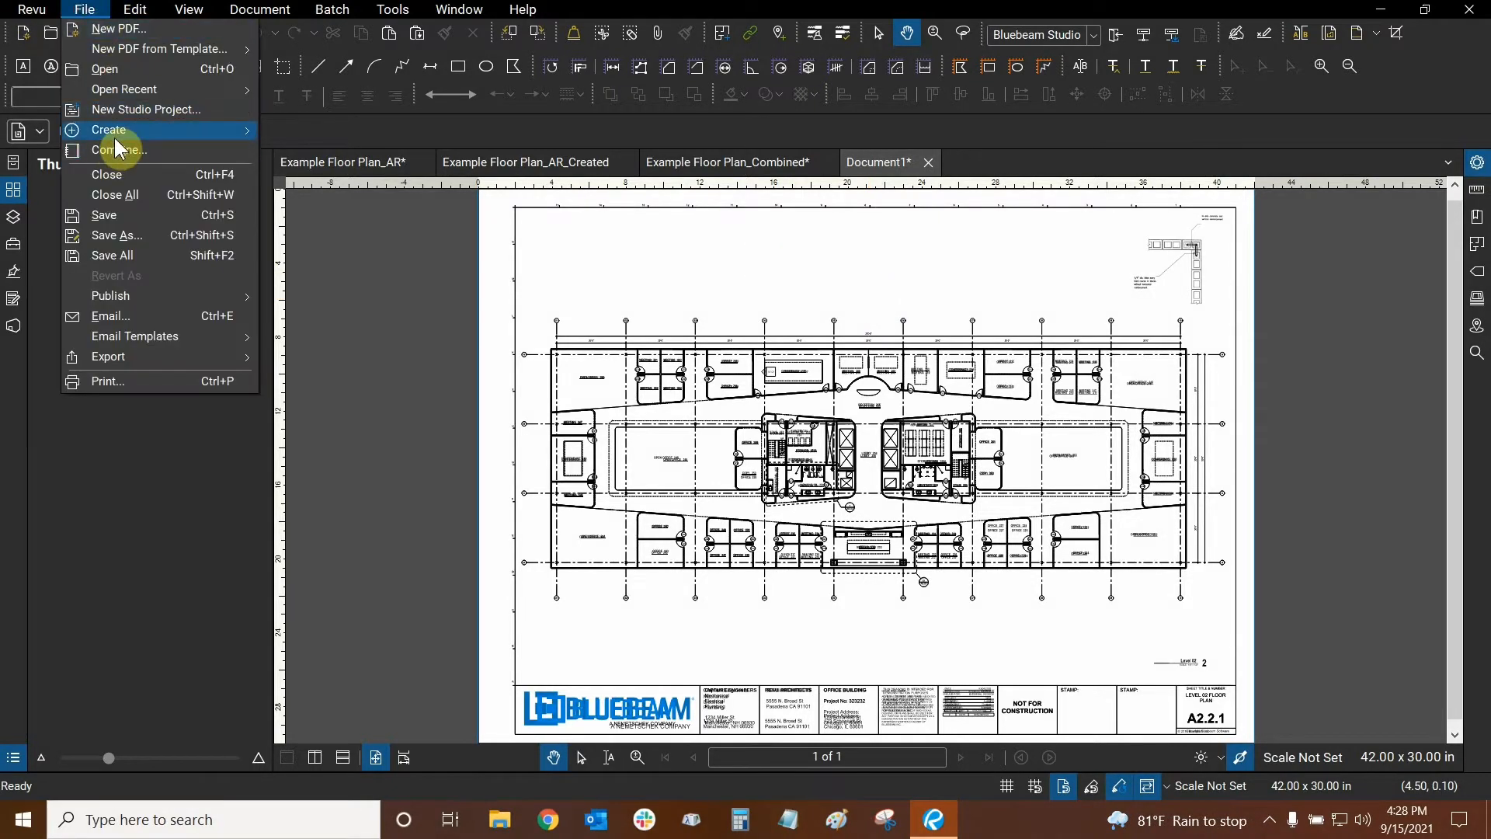
{"action": "mouse_move", "coordinate": [109, 129]}
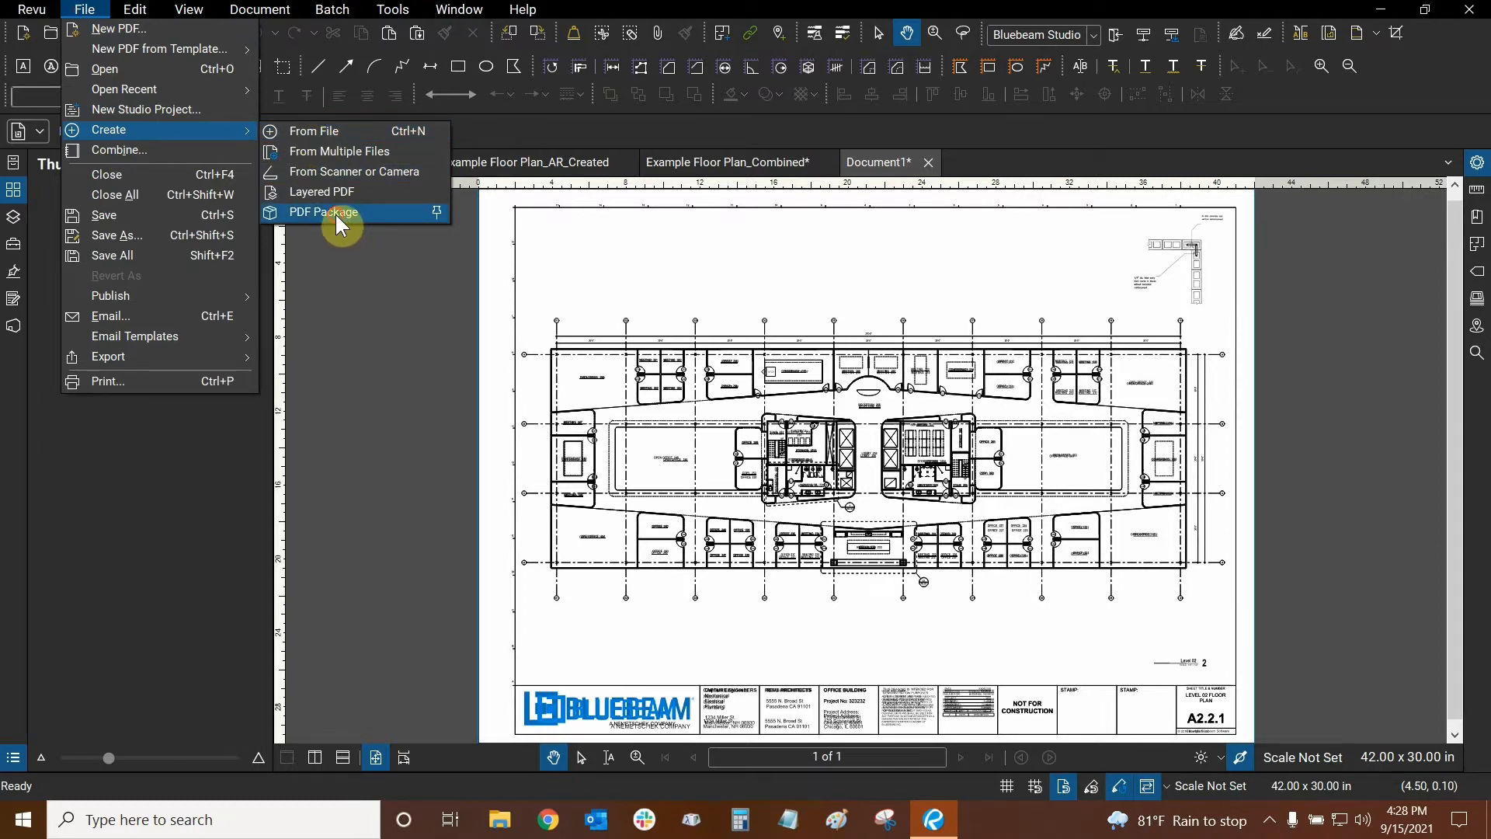
{"action": "left_click", "coordinate": [335, 215]}
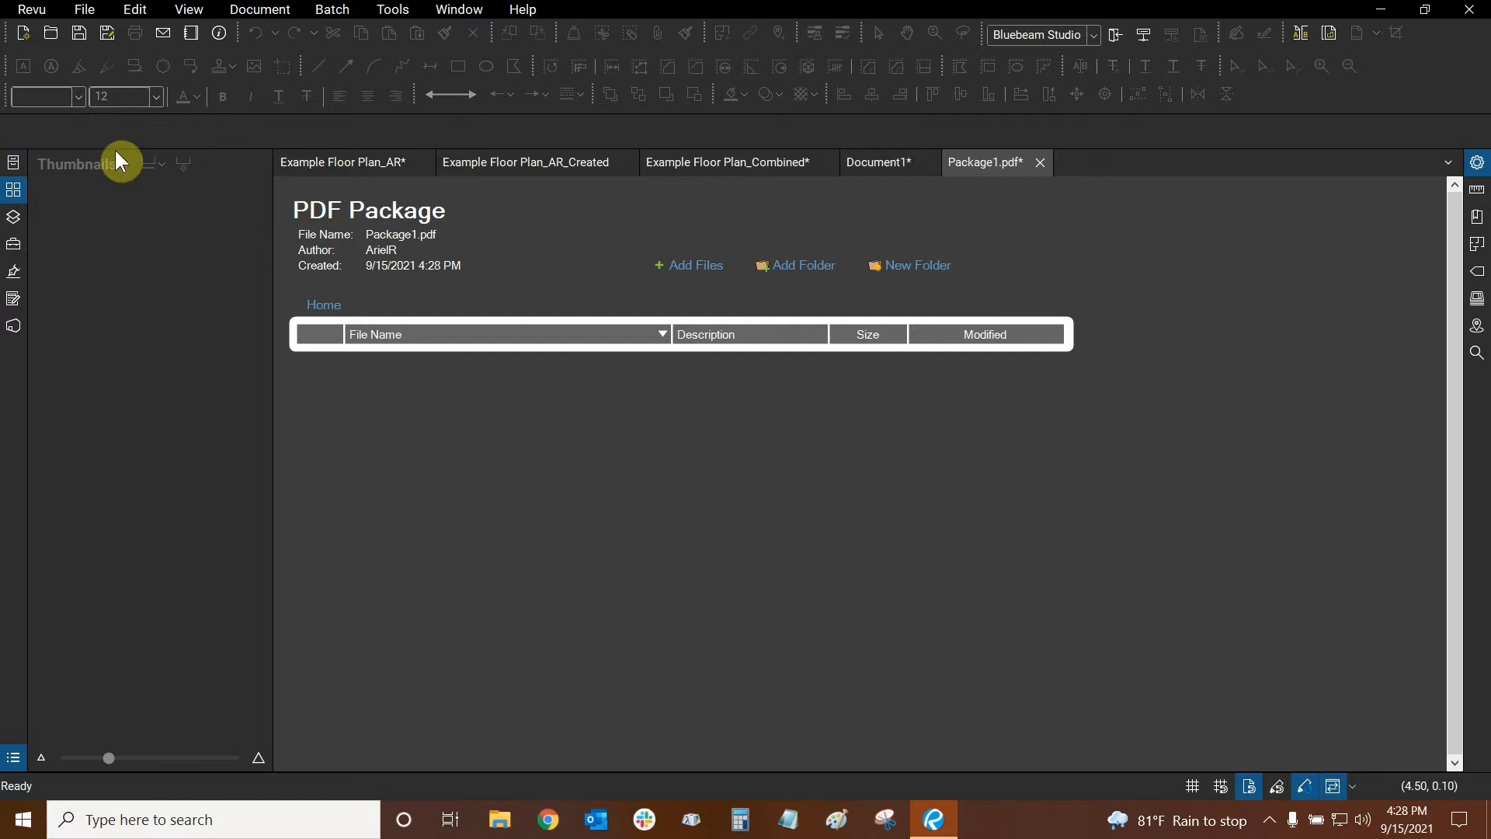
Attach Example Floor Plan_AR.pdf to the package.
{"action": "left_click", "coordinate": [698, 268]}
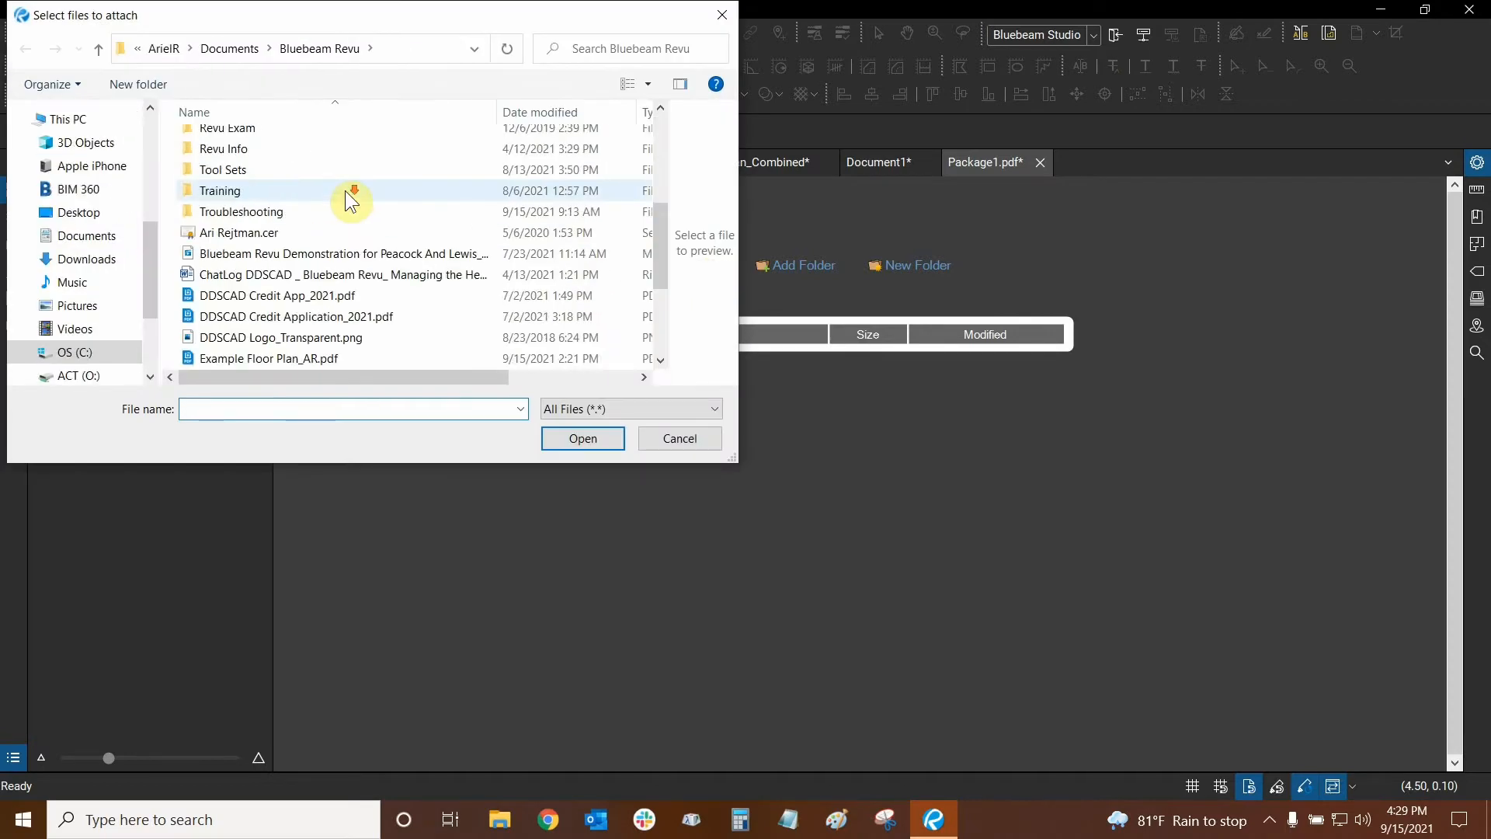
{"action": "scroll", "coordinate": [345, 198], "scroll_direction": "down", "scroll_amount": 2}
{"action": "scroll", "coordinate": [344, 221], "scroll_direction": "down", "scroll_amount": 2}
{"action": "left_click", "coordinate": [266, 190]}
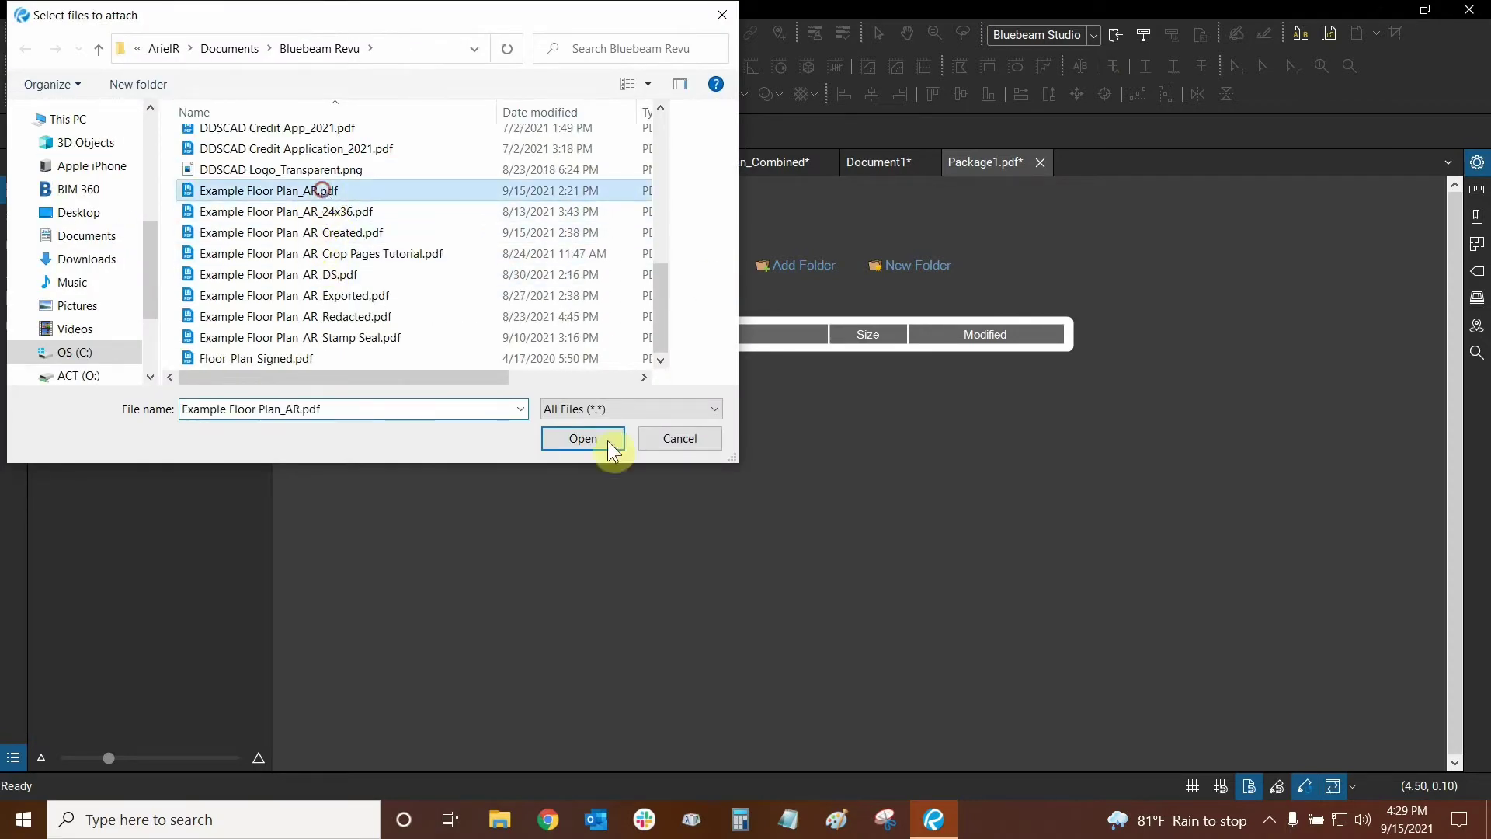
{"action": "left_click", "coordinate": [570, 441]}
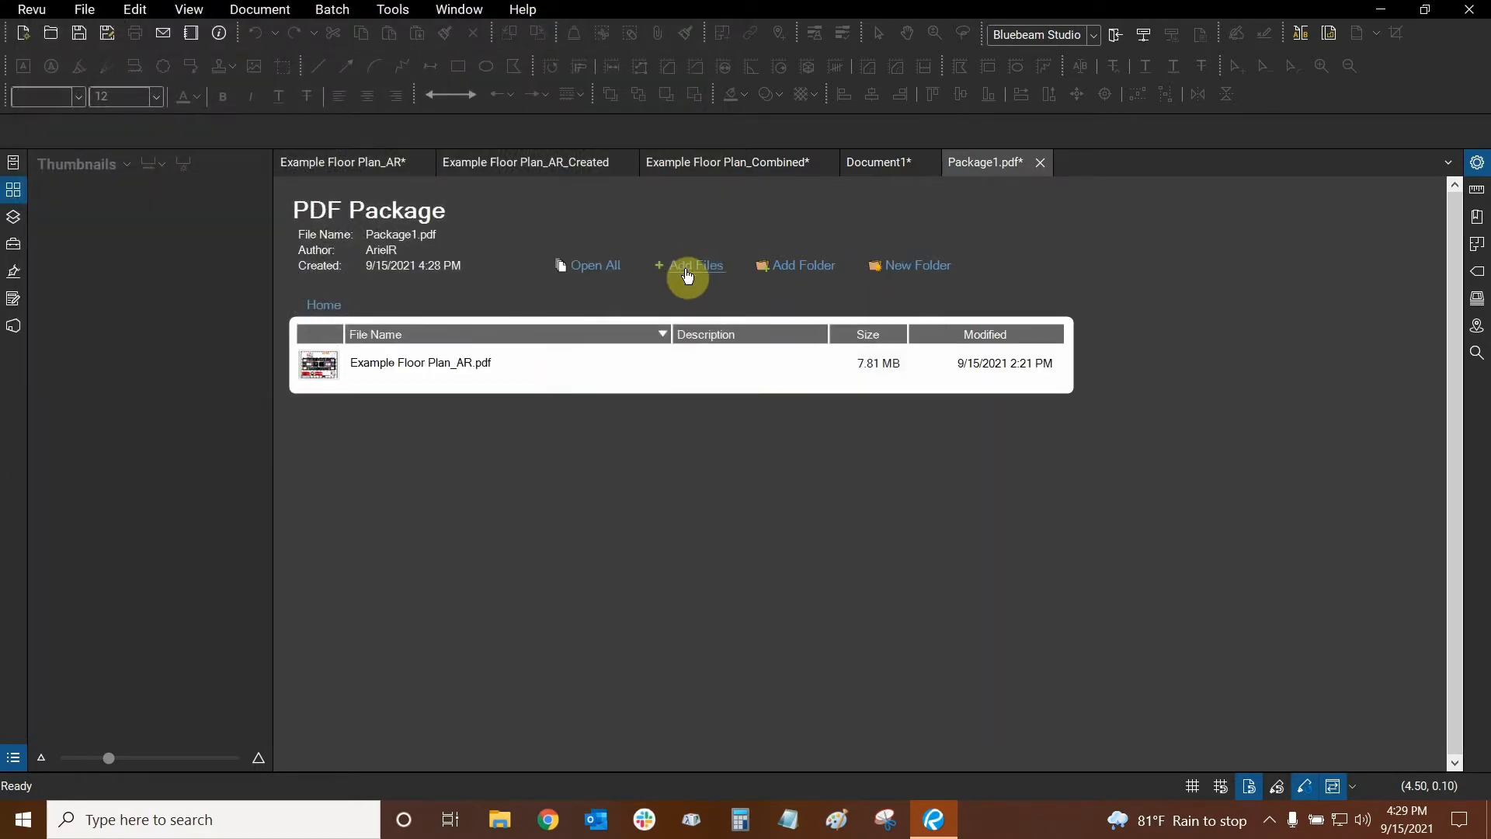
Attach DDSCAD Credit App_2021.pdf as the second file in the package.
{"action": "left_click", "coordinate": [694, 266]}
{"action": "scroll", "coordinate": [360, 259], "scroll_direction": "down", "scroll_amount": 4}
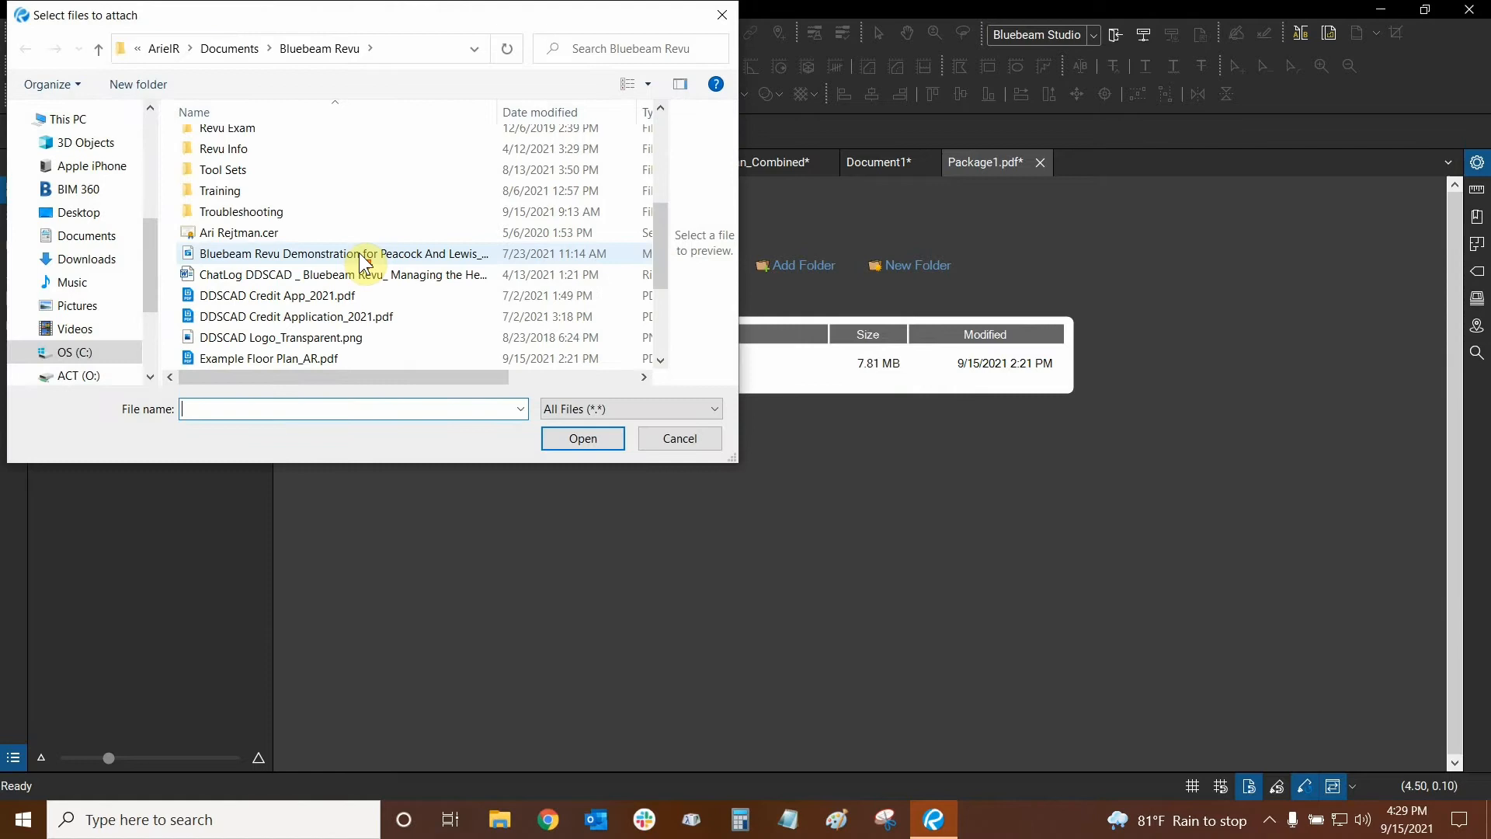
{"action": "left_click", "coordinate": [277, 295]}
{"action": "left_click", "coordinate": [582, 438]}
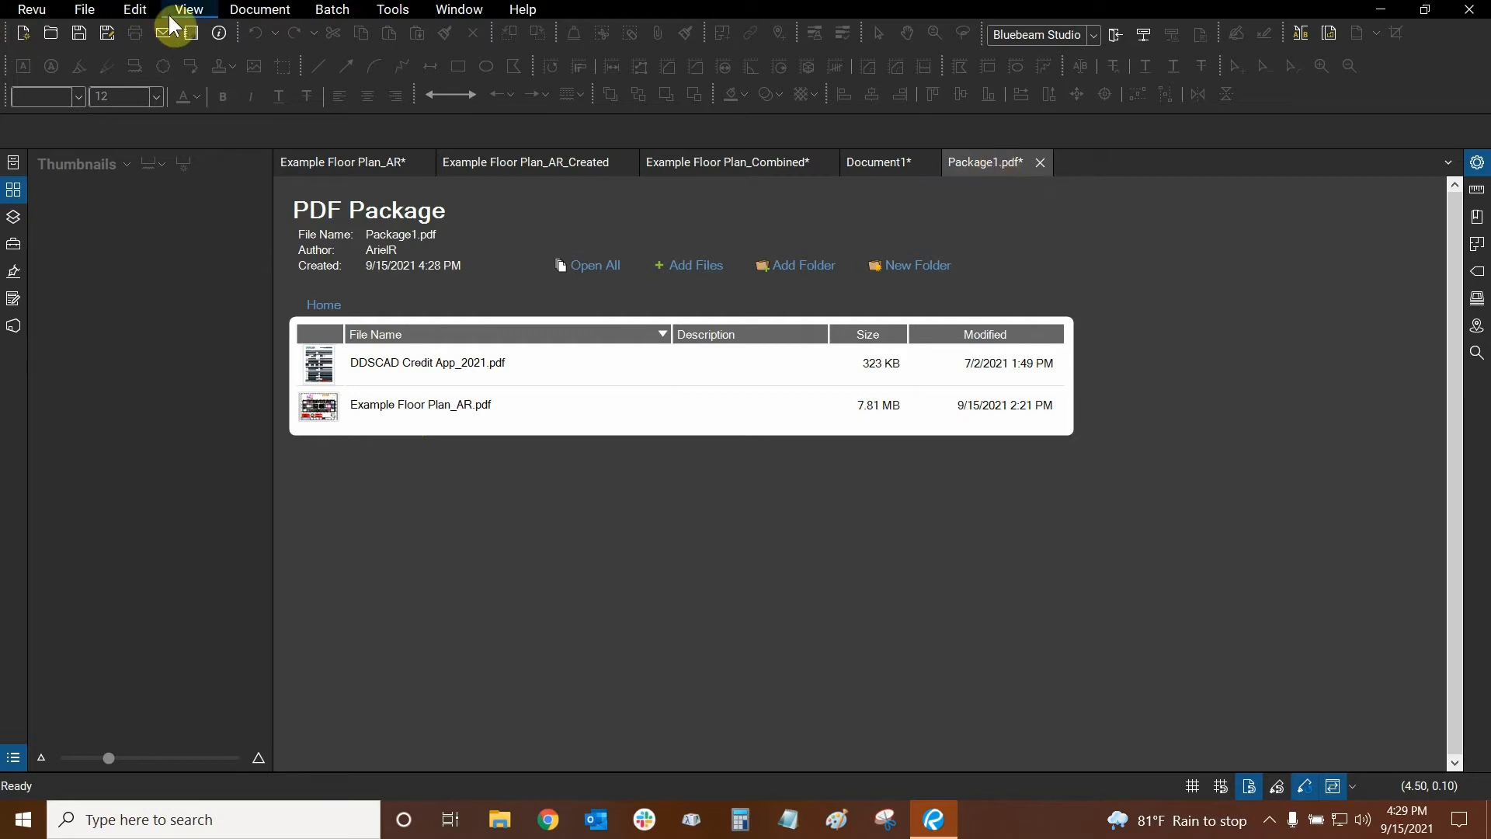
Save the package under the new name Package_Created.pdf.
{"action": "left_click", "coordinate": [114, 32]}
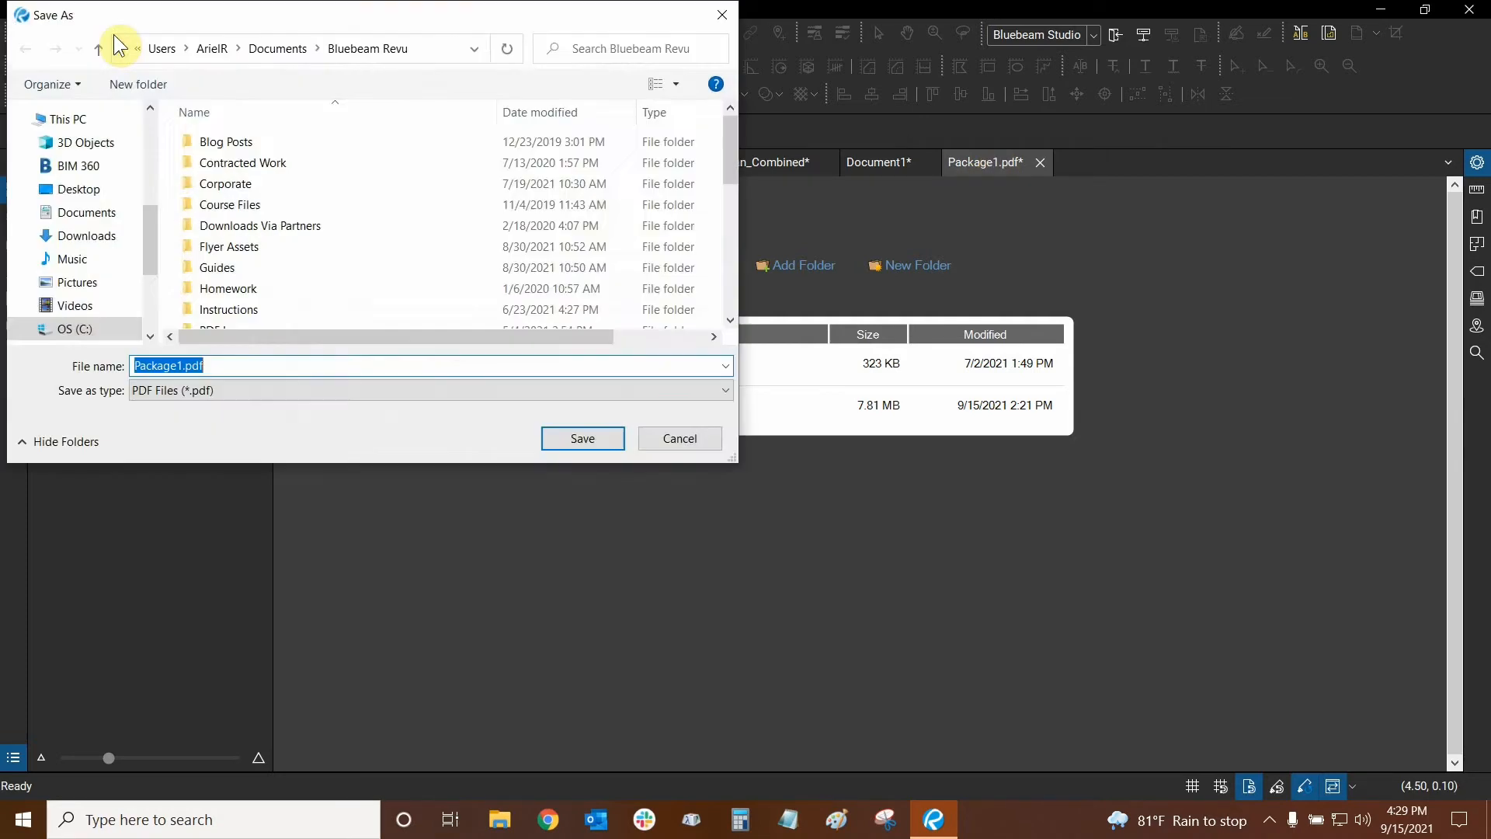
{"action": "left_click", "coordinate": [179, 365]}
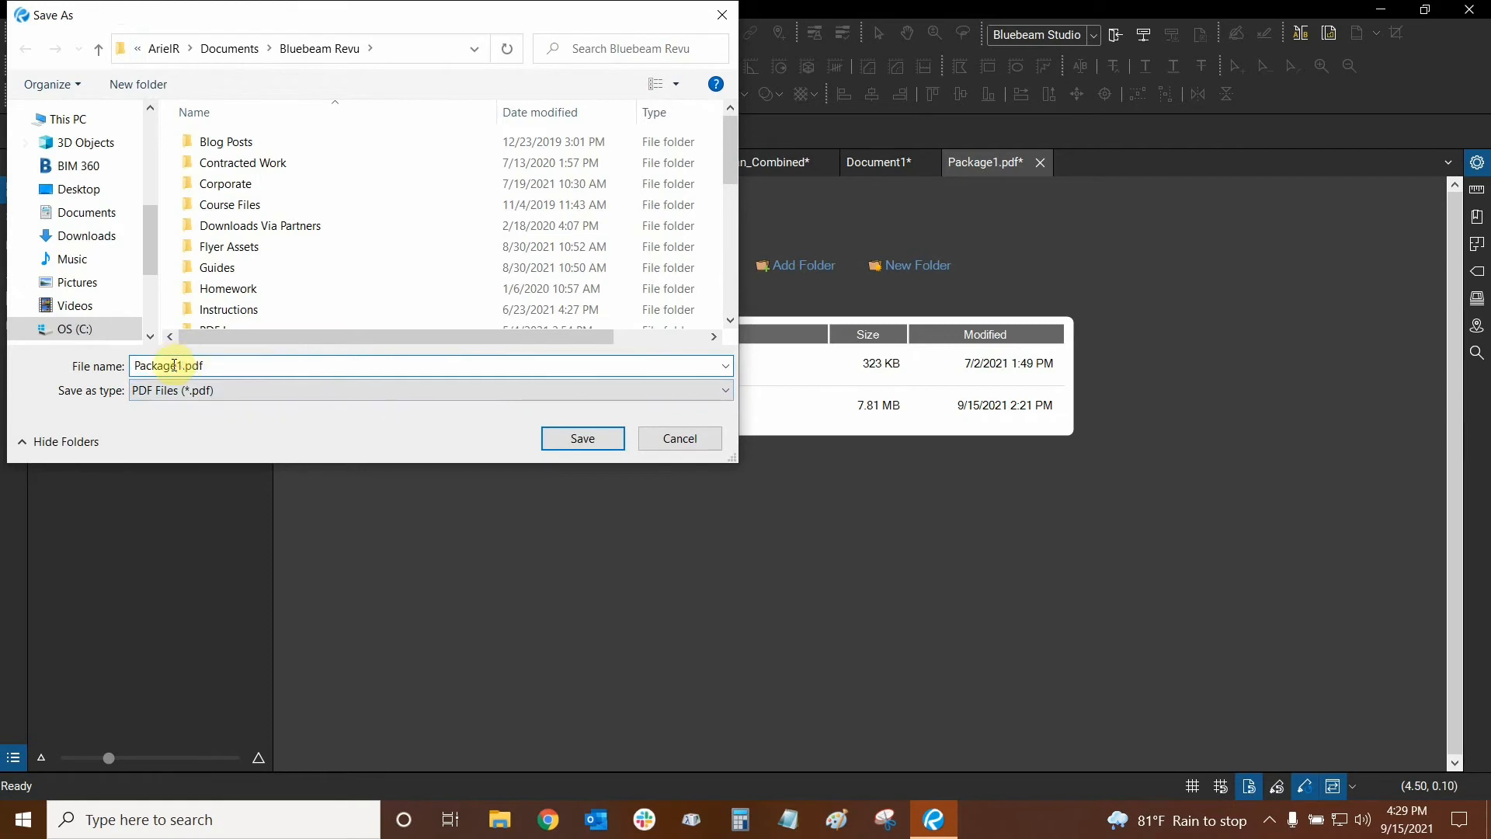
{"action": "key", "text": "BackSpace"}
{"action": "type", "text": "_Created"}
{"action": "left_click", "coordinate": [581, 438]}
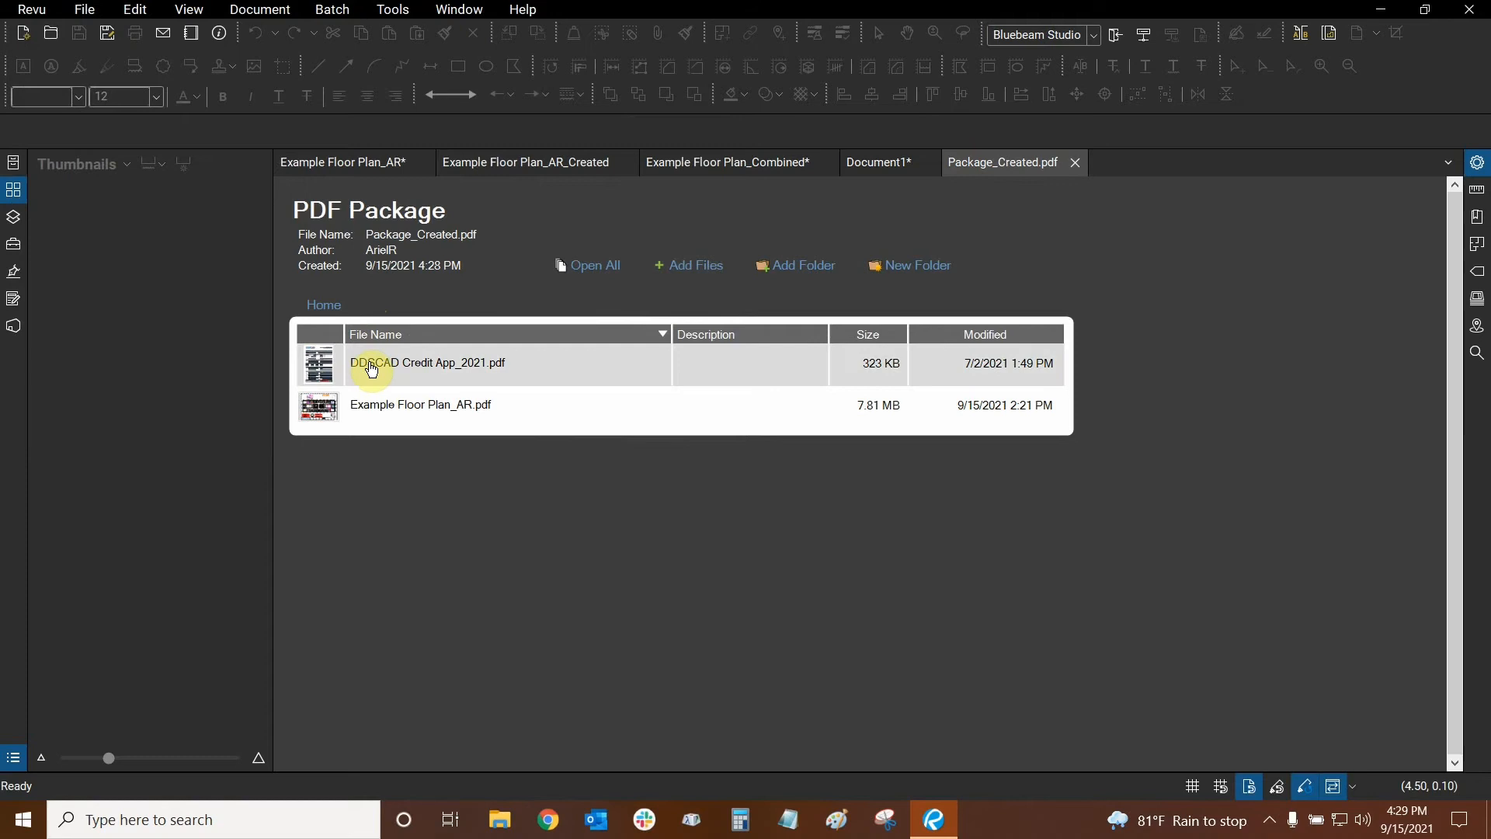
{"action": "left_click", "coordinate": [579, 266]}
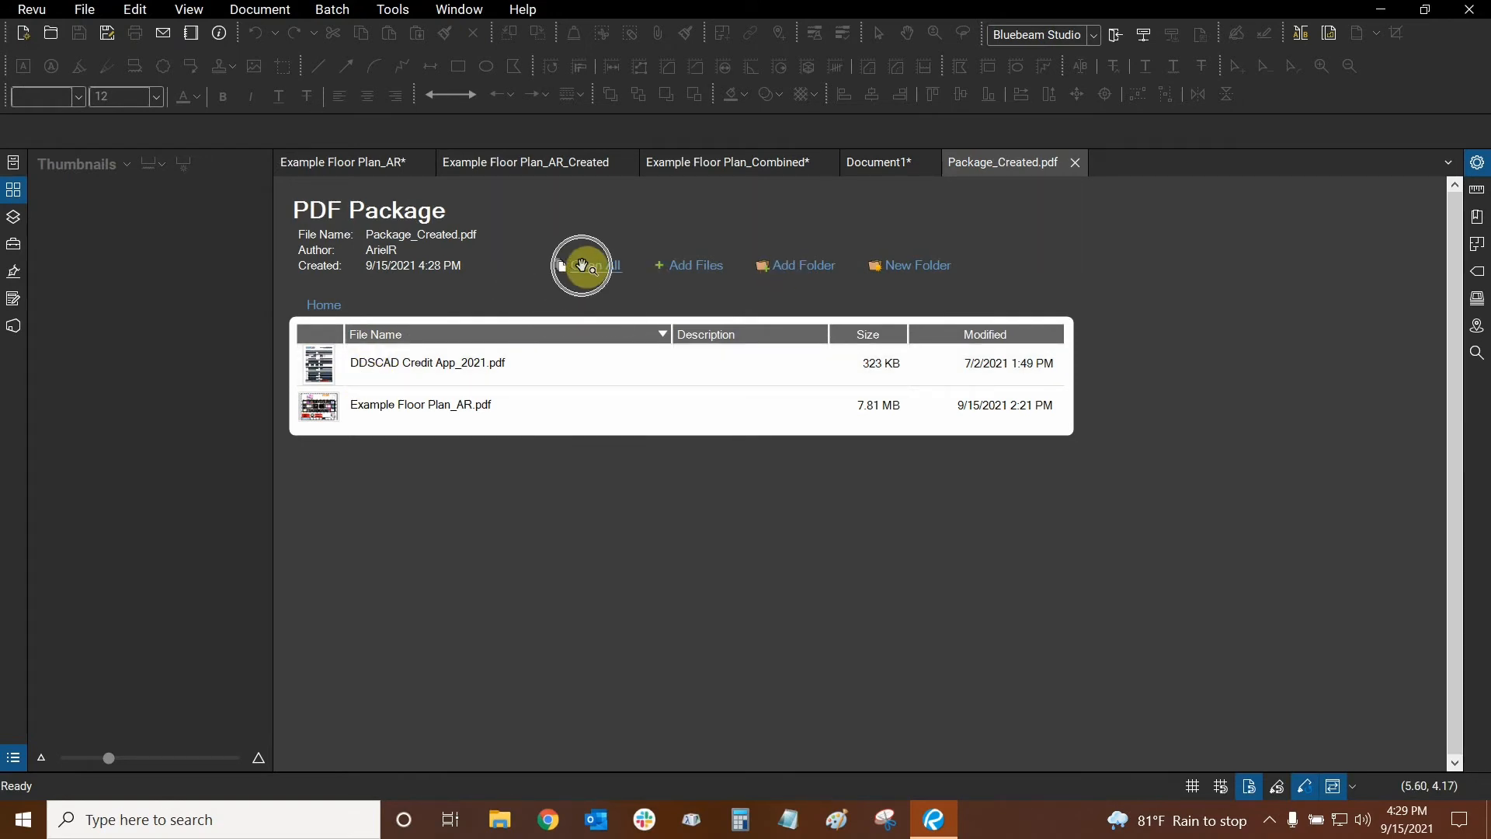
{"action": "left_click", "coordinate": [379, 362]}
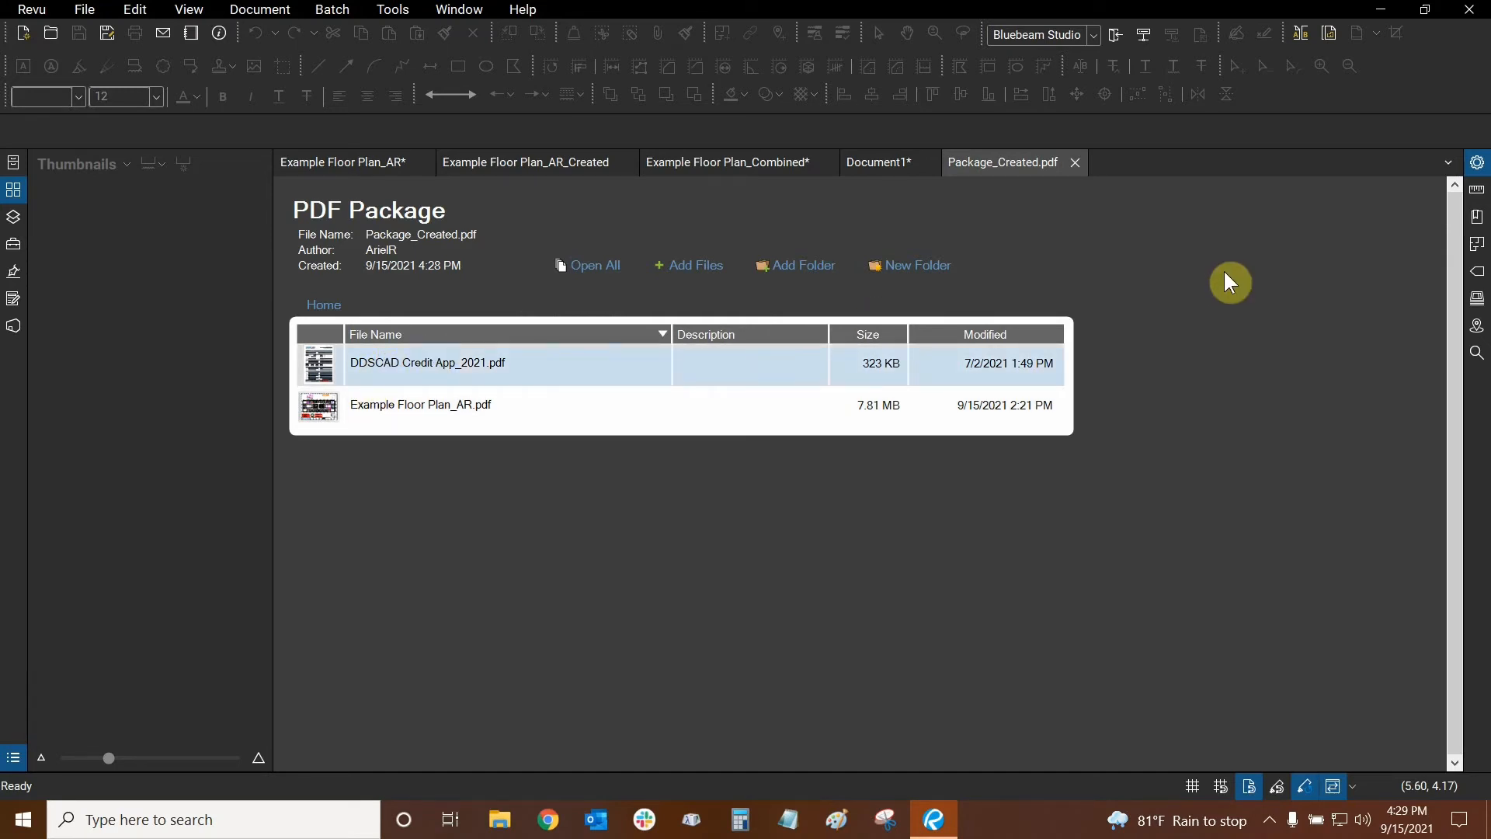
{"action": "double_click", "coordinate": [414, 362]}
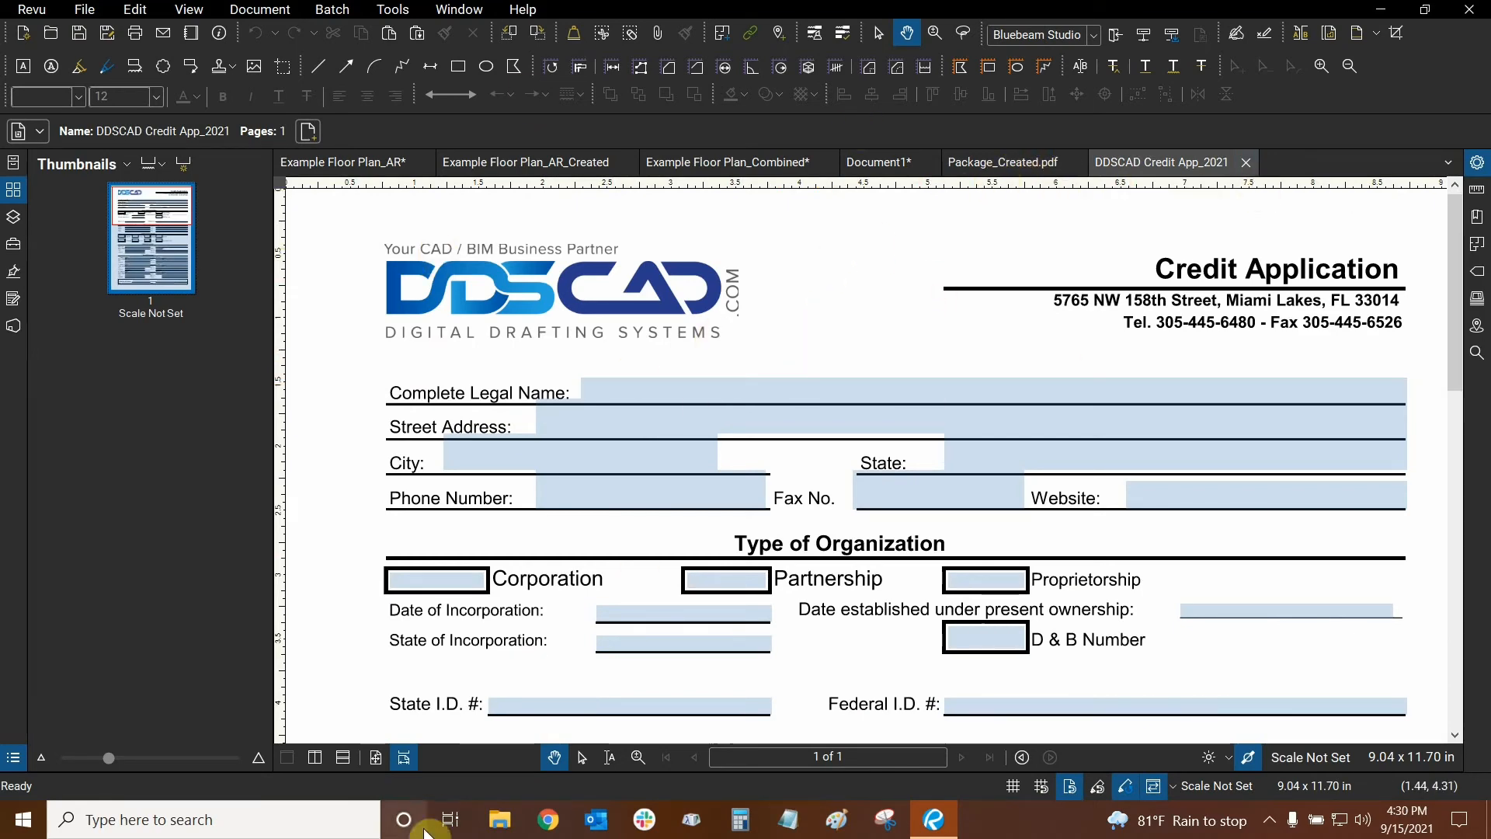
{"action": "left_click", "coordinate": [393, 757]}
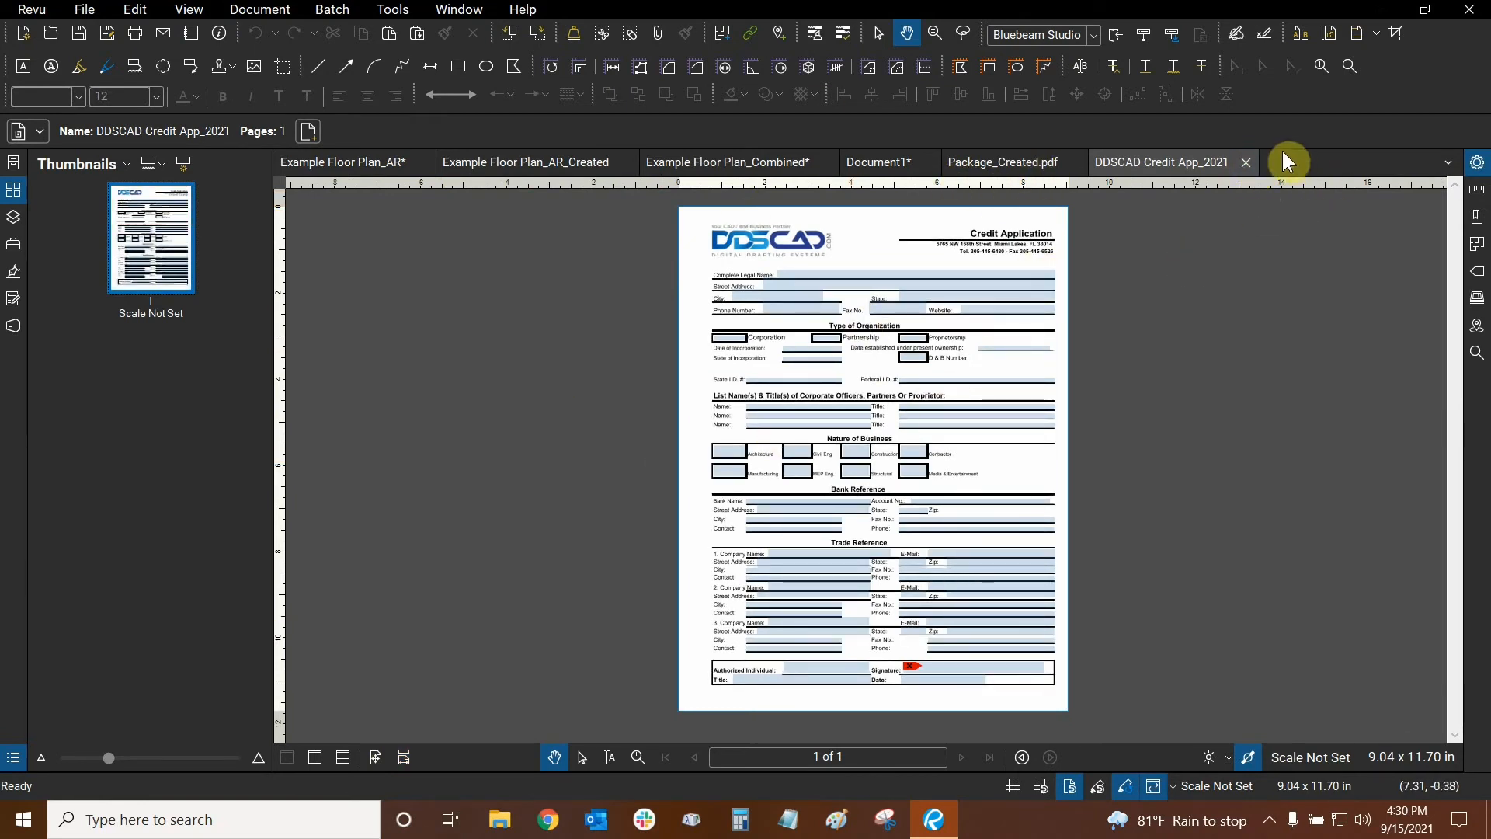
{"action": "left_click", "coordinate": [1246, 162]}
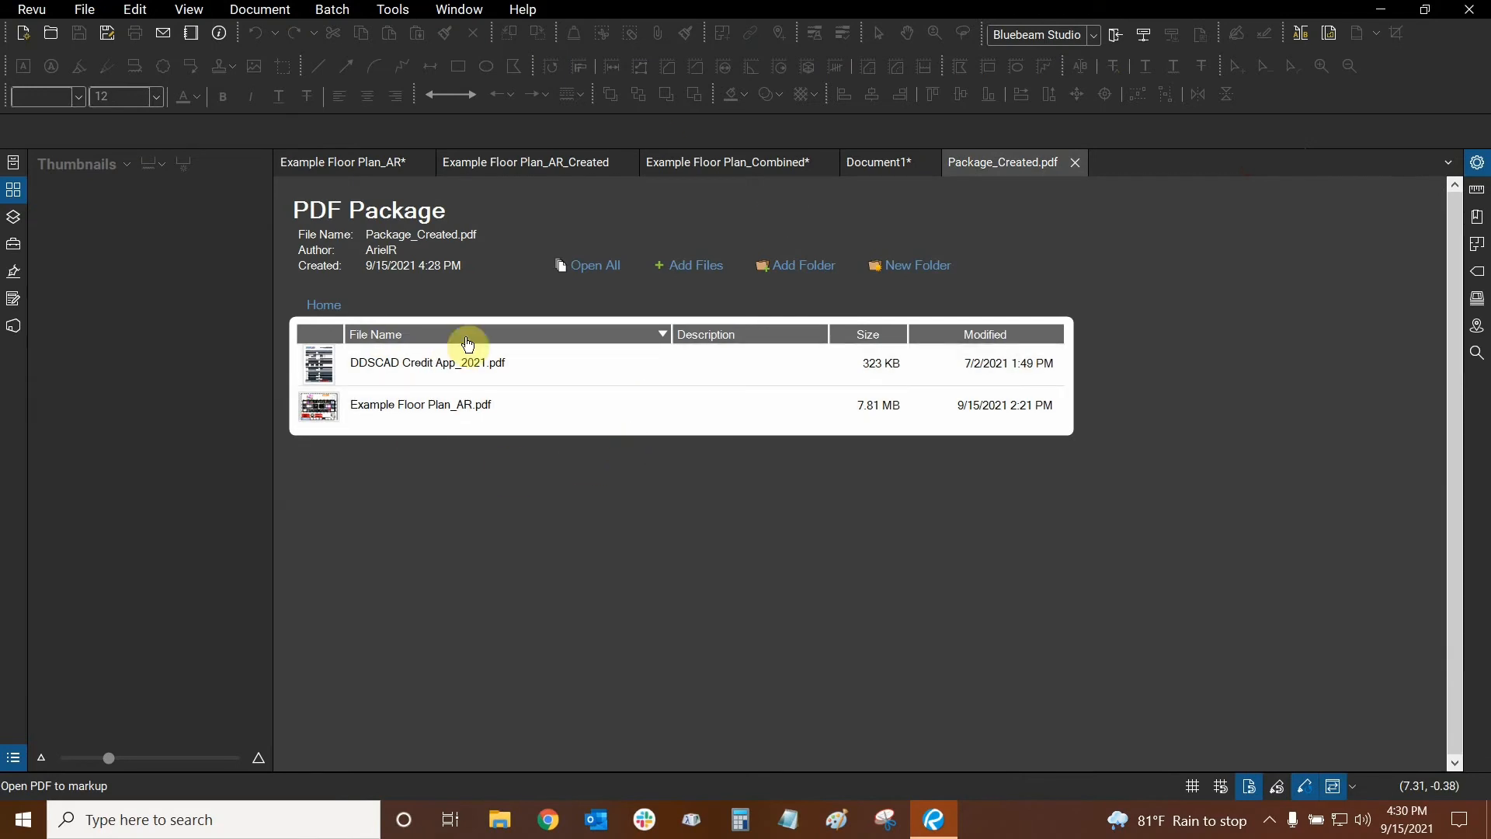
{"action": "left_click", "coordinate": [414, 404]}
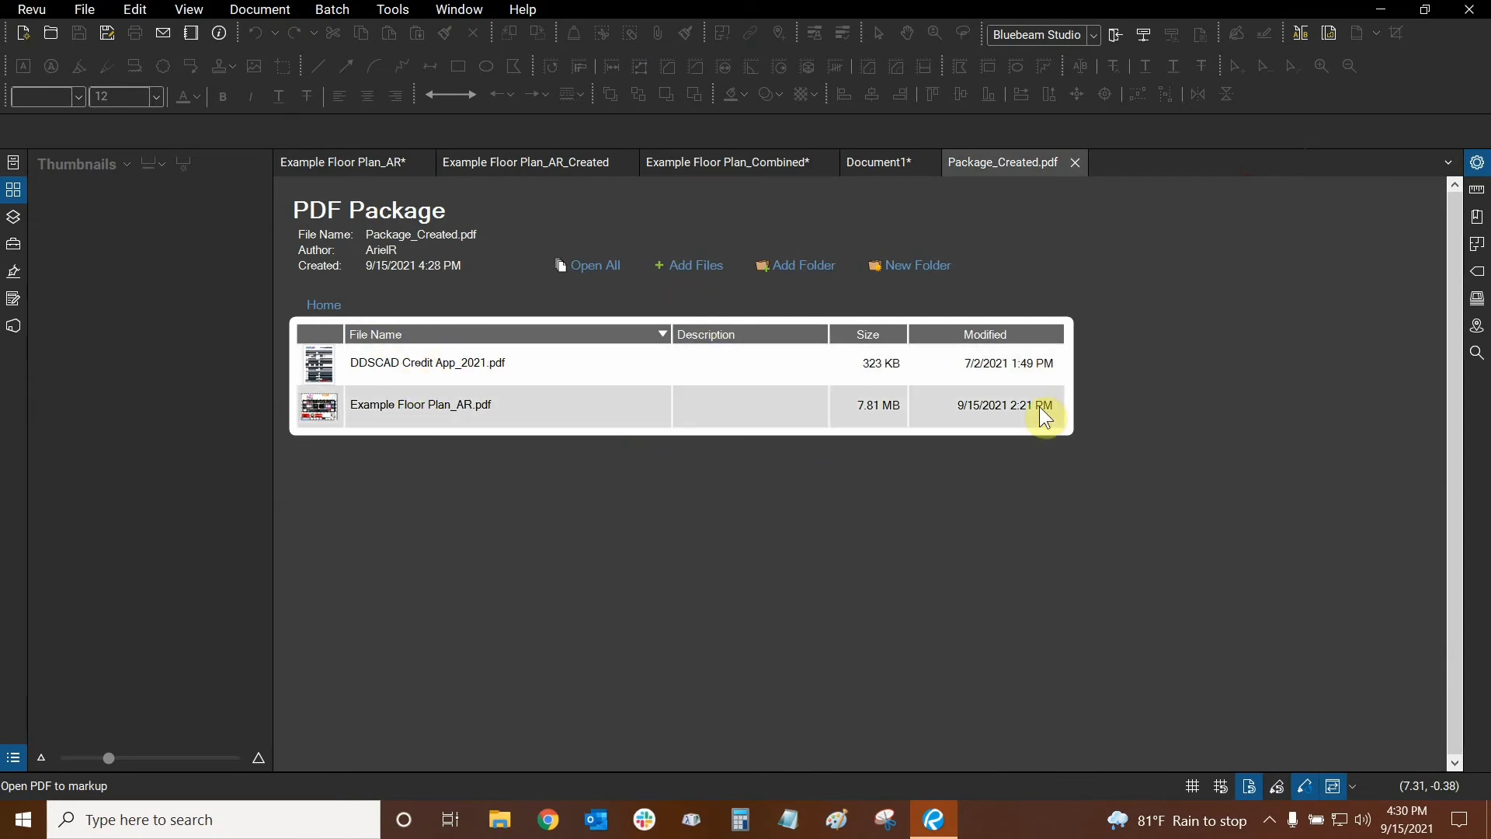